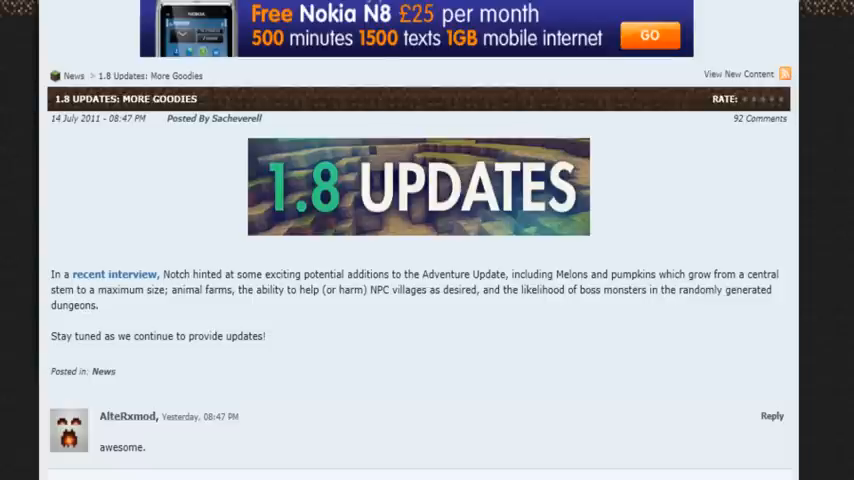
# Highlight the words 'maximum size' in the article text, then clear the highlight
pyautogui.doubleClick(120, 290)
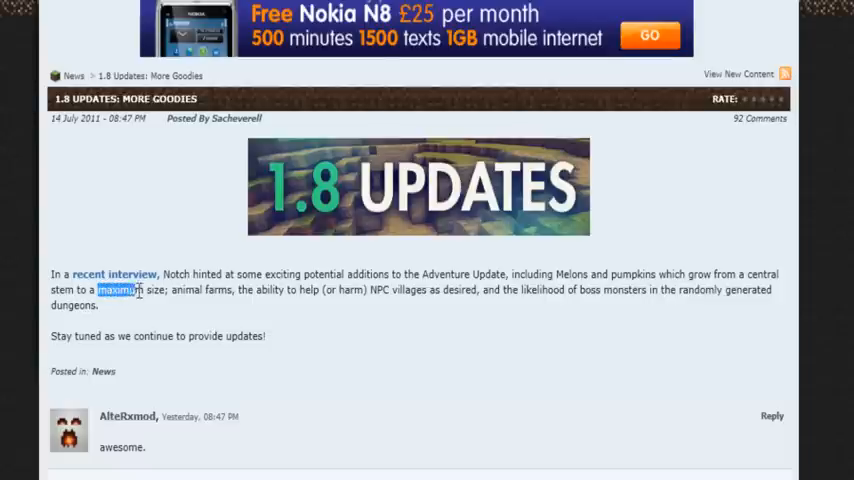
pyautogui.moveTo(137, 290); pyautogui.dragTo(160, 290)
pyautogui.click(150, 290)
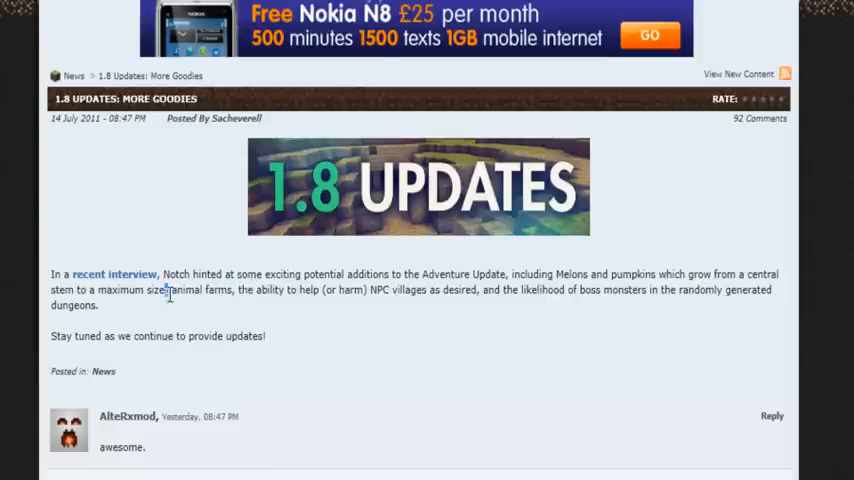
pyautogui.click(265, 314)
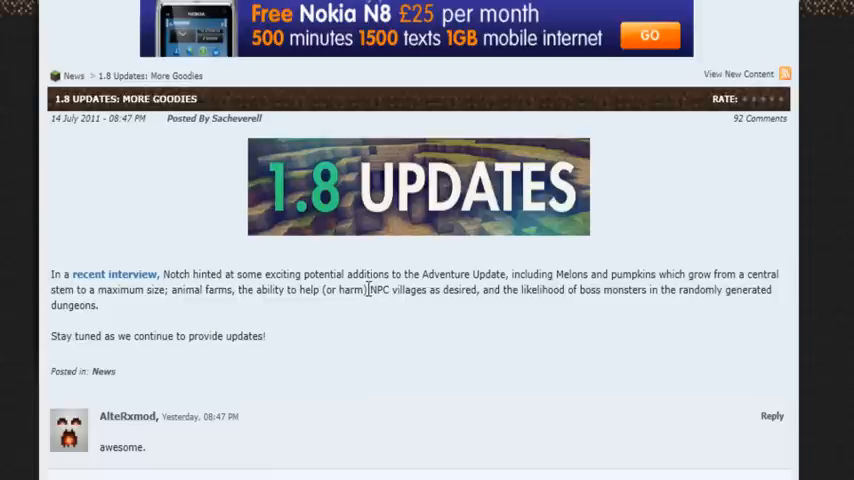
# Highlight the phrase about the ability to help or harm NPC villages, then clear it
pyautogui.moveTo(478, 289)
pyautogui.mouseDown()
pyautogui.moveTo(240, 293)
pyautogui.moveTo(248, 291)
pyautogui.mouseUp()
pyautogui.moveTo(236, 289); pyautogui.dragTo(318, 290)
pyautogui.click(353, 290)
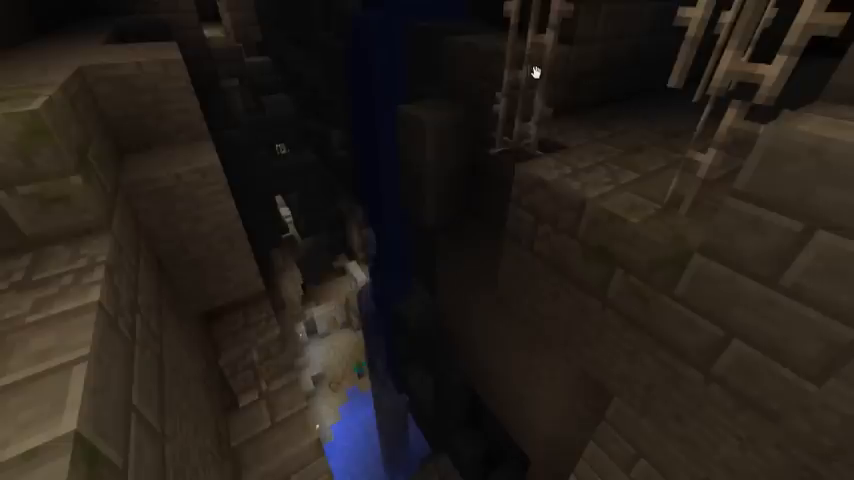
pyautogui.moveTo(629, 115)
pyautogui.mouseDown()
pyautogui.moveTo(650, 161)
pyautogui.moveTo(617, 196)
pyautogui.mouseUp()
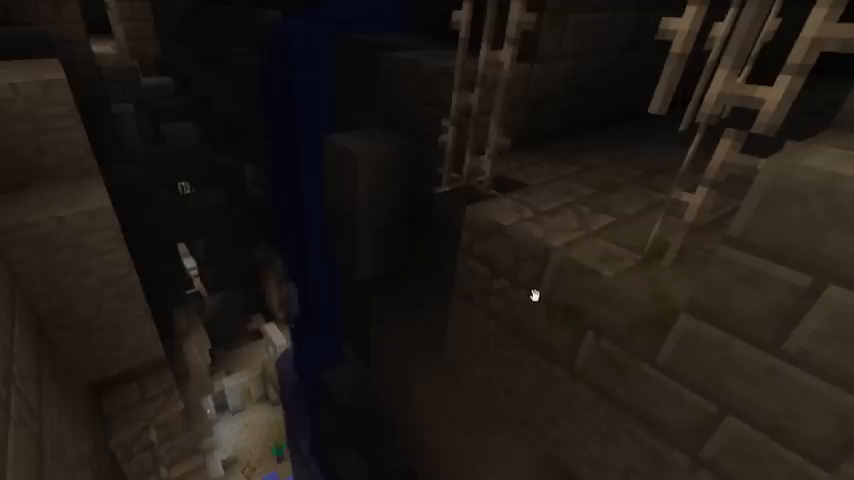
pyautogui.moveTo(534, 295); pyautogui.dragTo(430, 297)
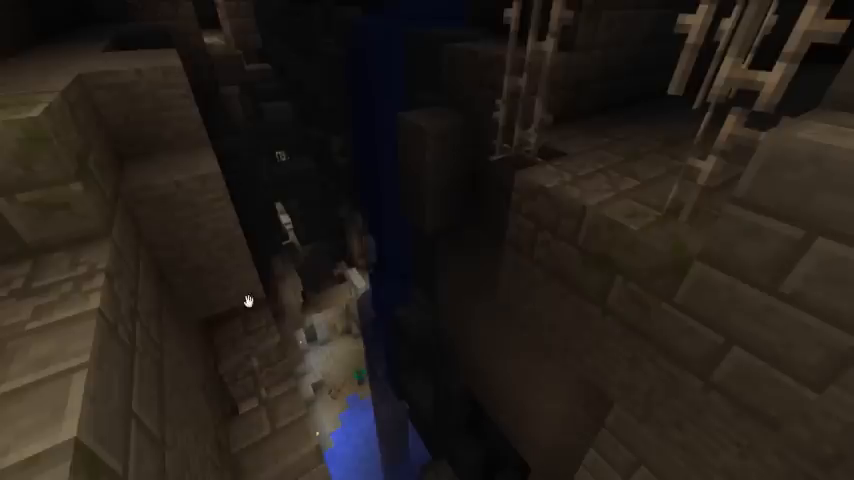
pyautogui.scroll(1, 170, 190)
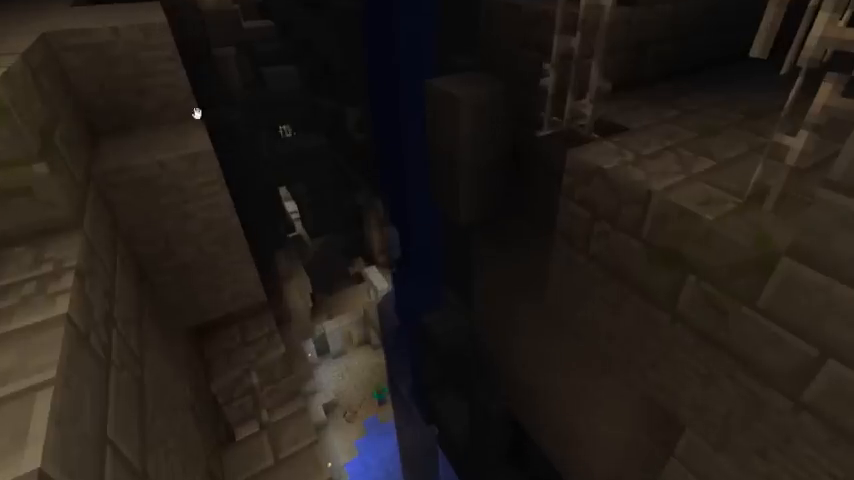